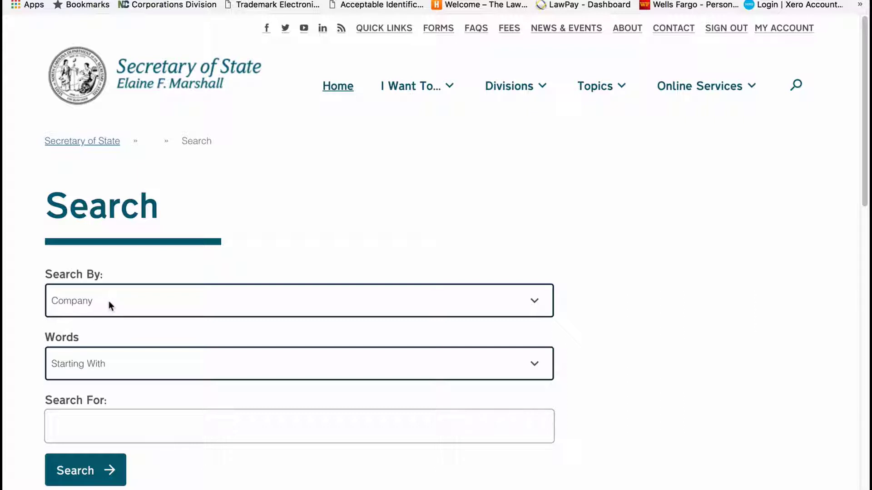
Step: Search the business registry by company for names starting with "Penrose Arts"
click(535, 304)
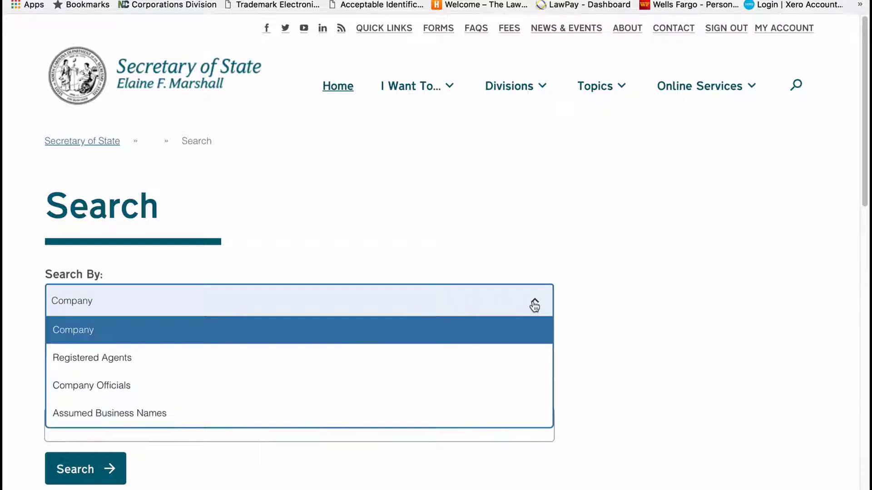
click(440, 329)
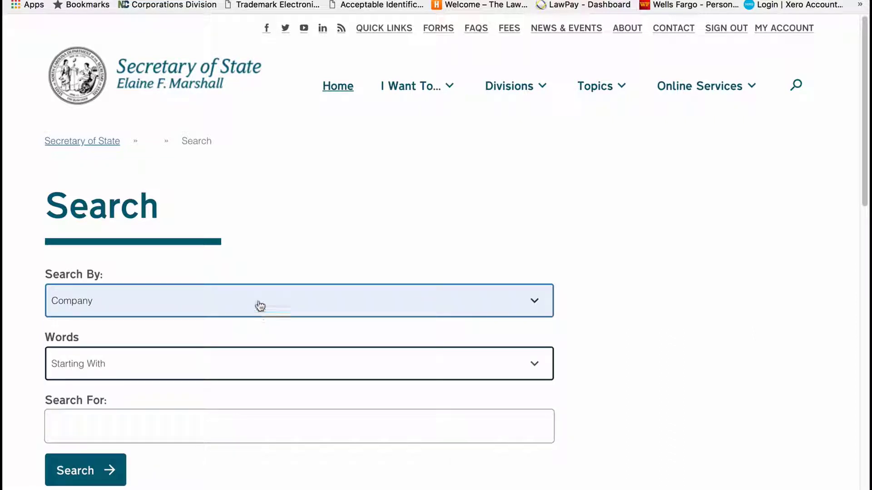
click(307, 363)
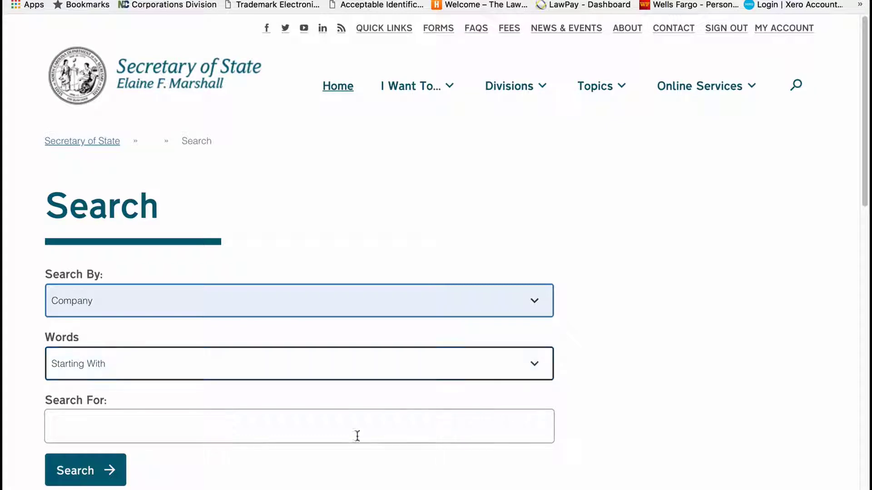
click(306, 427)
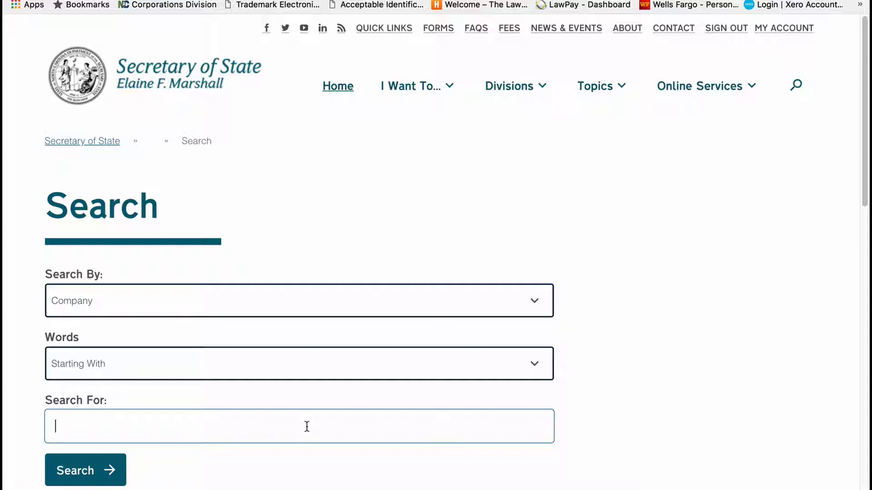
text(Penrose Arts)
click(93, 473)
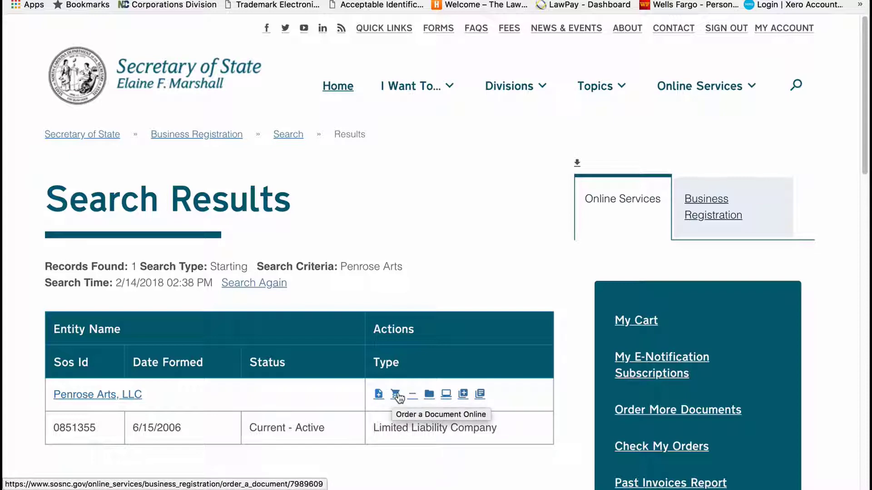
Step: Open the annual report filing options for Penrose Arts, LLC, review the previous submissions, and start filing the most recent annual report
click(445, 395)
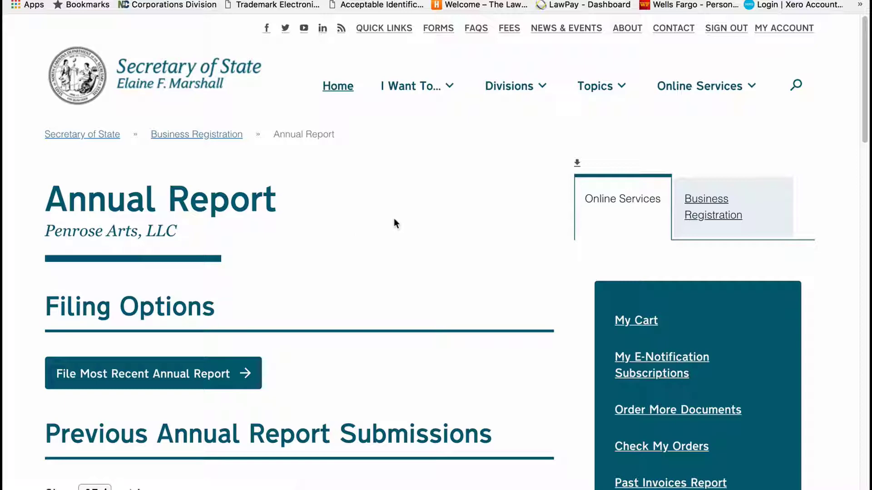
scroll(394, 223, down, 2)
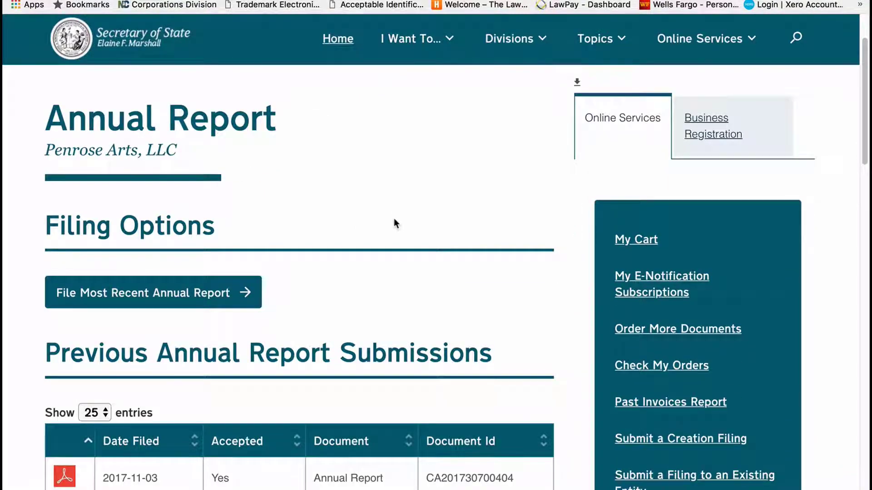
scroll(395, 223, down, 8)
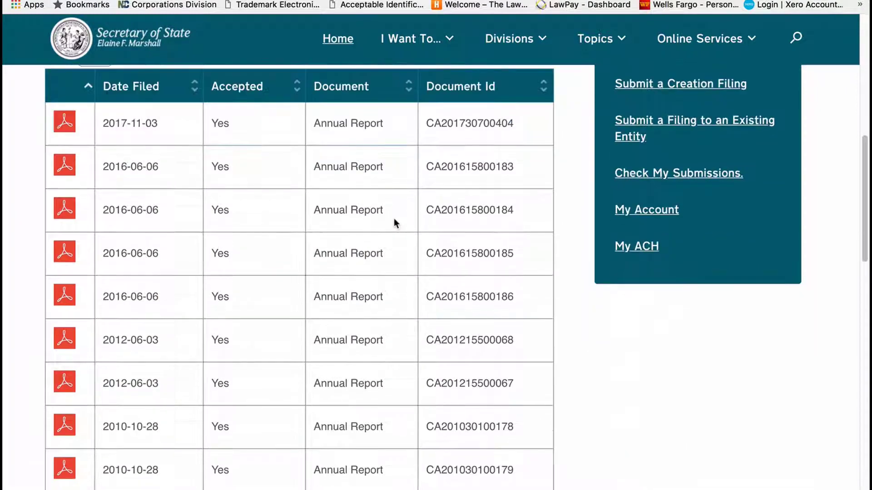
scroll(394, 222, down, 1)
scroll(394, 223, up, 9)
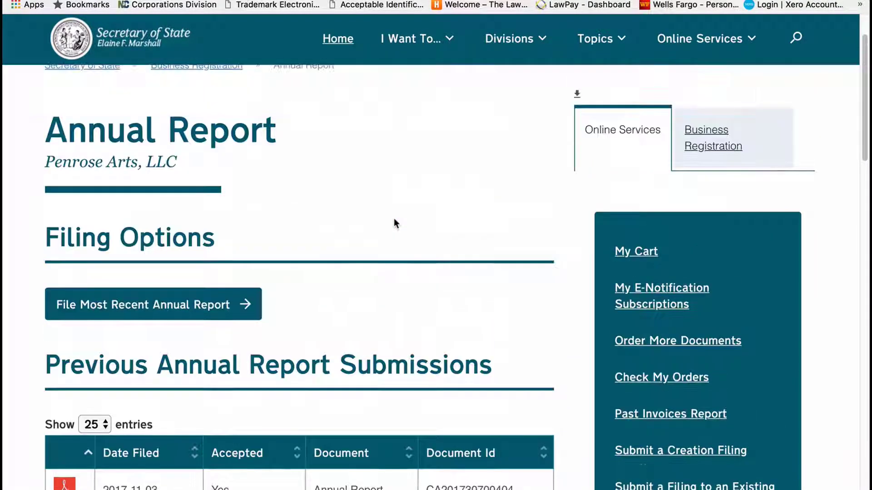
scroll(394, 222, up, 2)
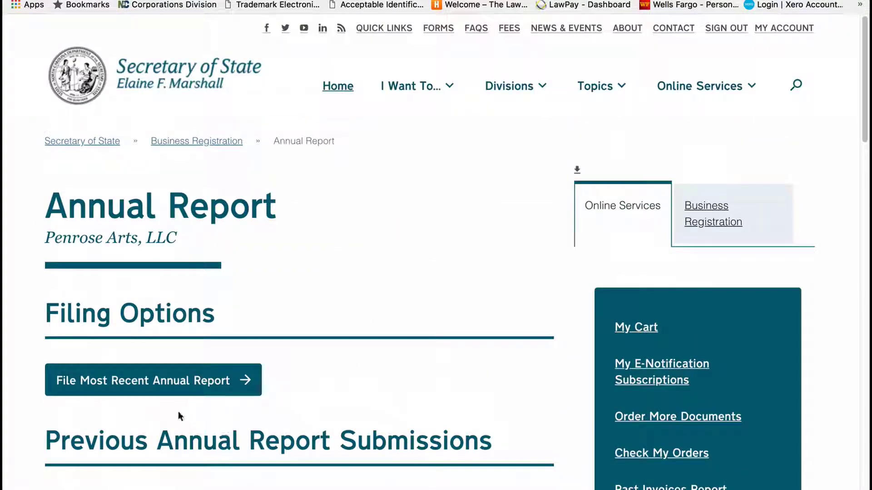
click(171, 384)
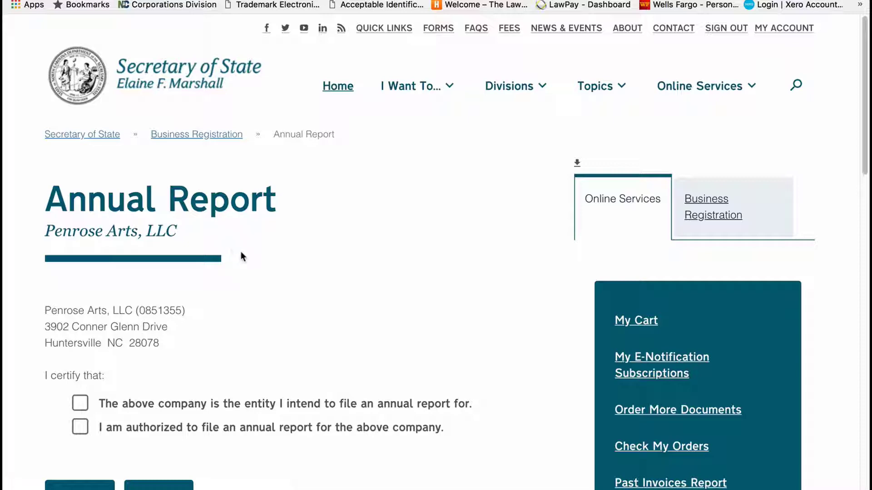
Step: Certify that this is the intended company and that you are authorized to file its annual report, and continue
scroll(292, 338, down, 3)
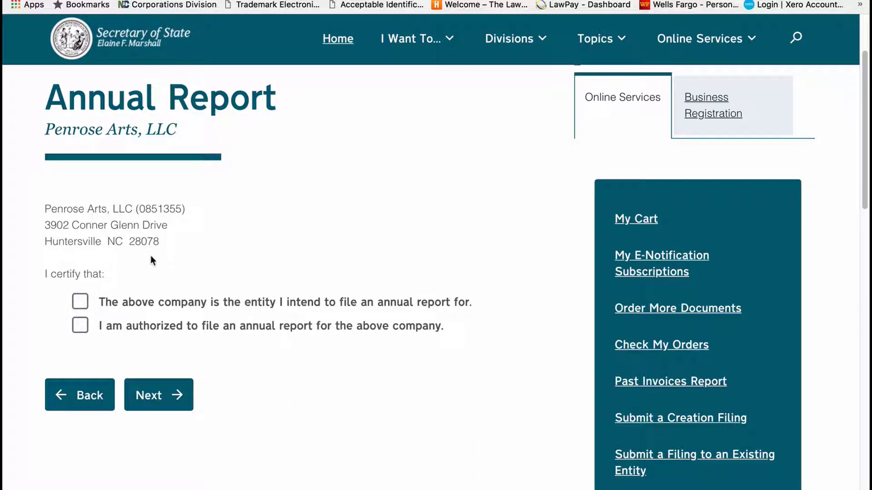
click(81, 299)
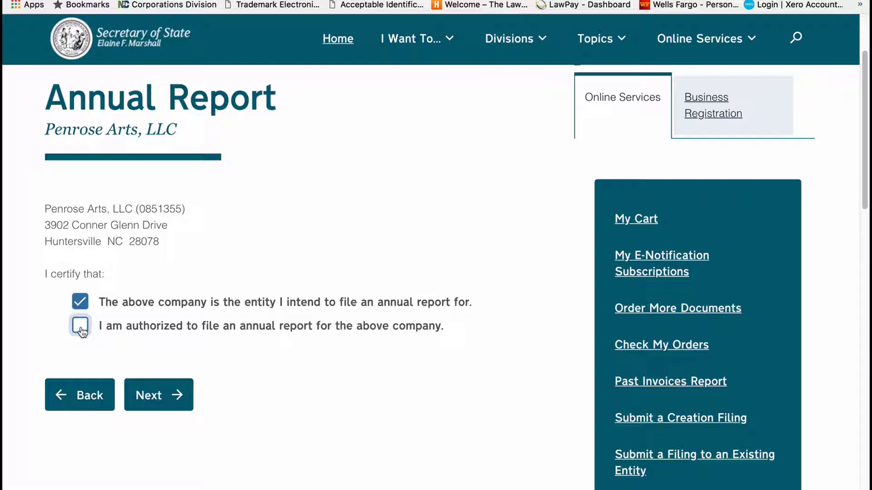
click(80, 326)
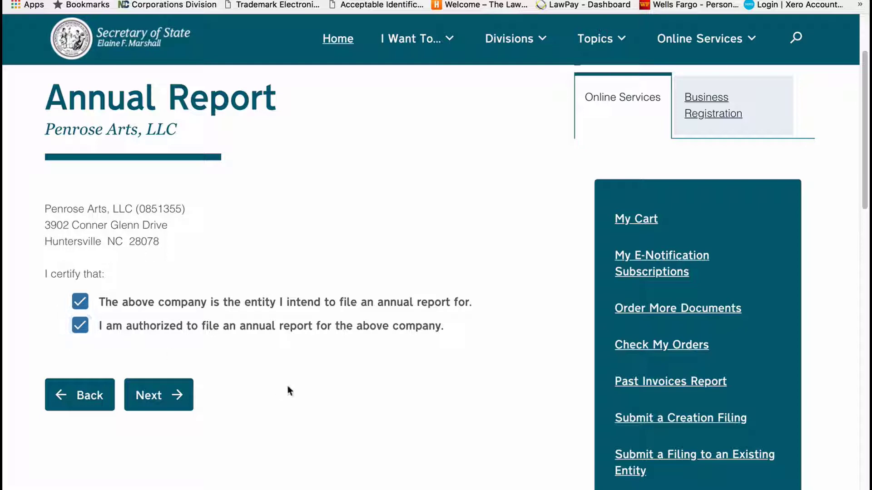
click(157, 397)
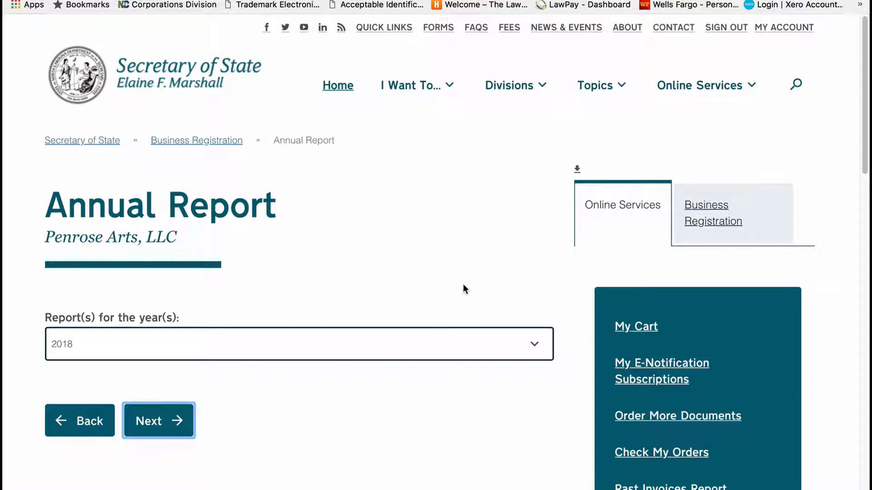
Step: Check the available report years, keep 2018 as the annual report year, and continue
click(534, 347)
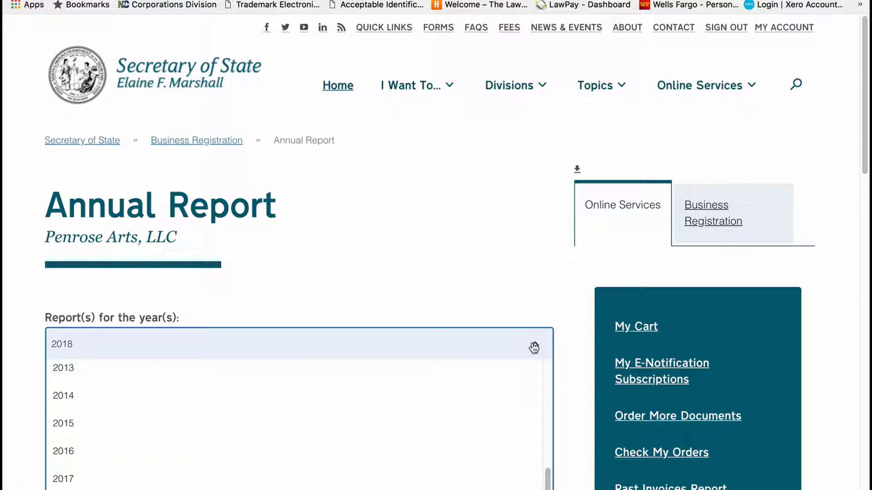
scroll(487, 399, down, 3)
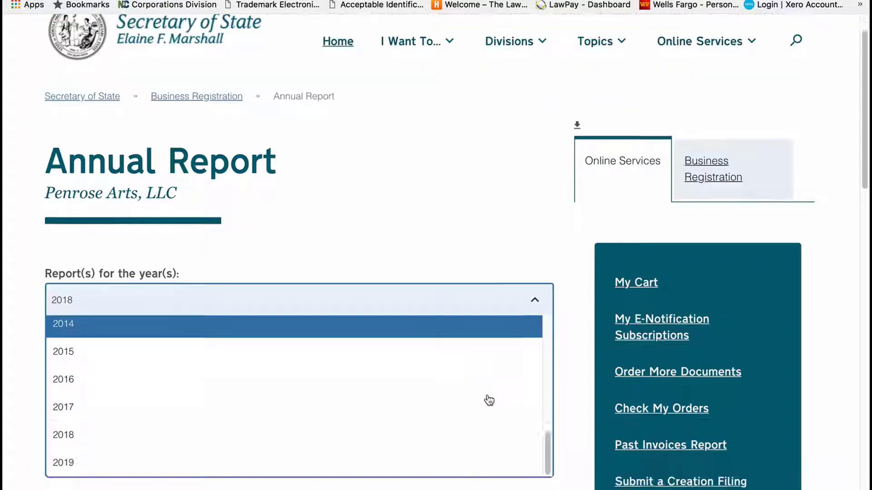
click(462, 230)
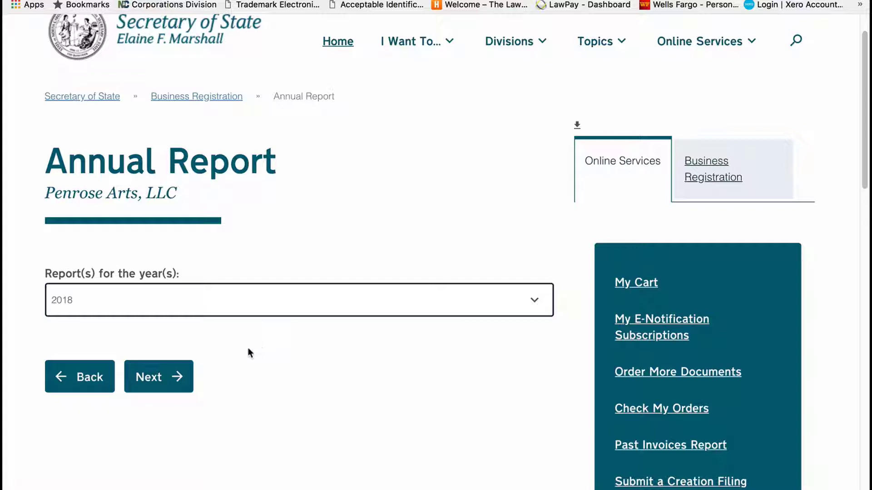
click(148, 376)
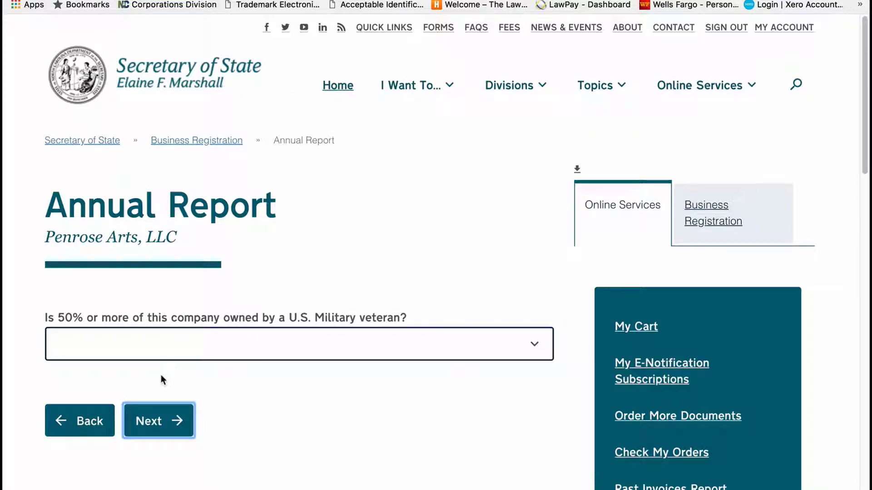
Step: Answer No to the question about 50% or more U.S. Military veteran ownership and continue
click(535, 348)
click(500, 415)
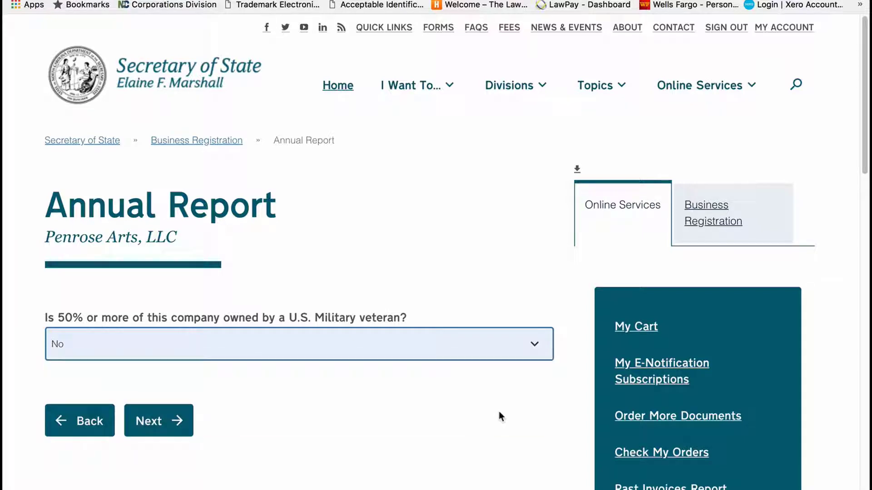
click(171, 421)
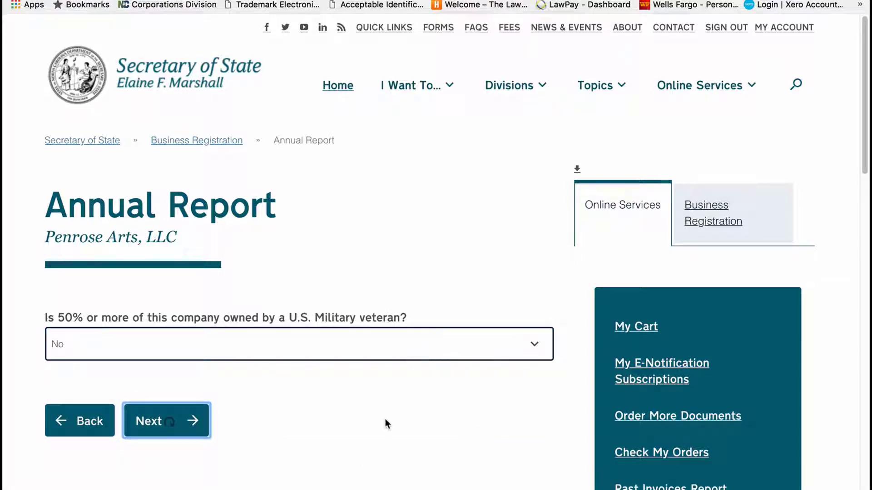
Step: Keep the current registered agent for the company and continue
scroll(472, 229, down, 1)
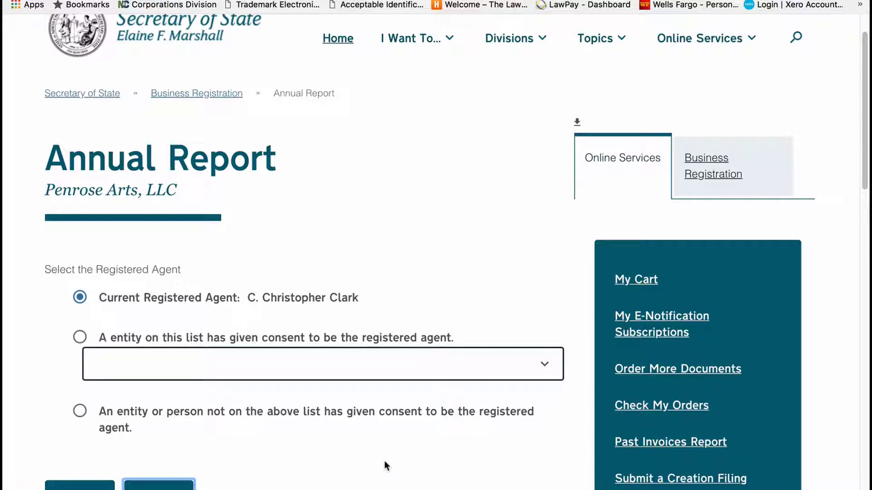
scroll(384, 461, down, 3)
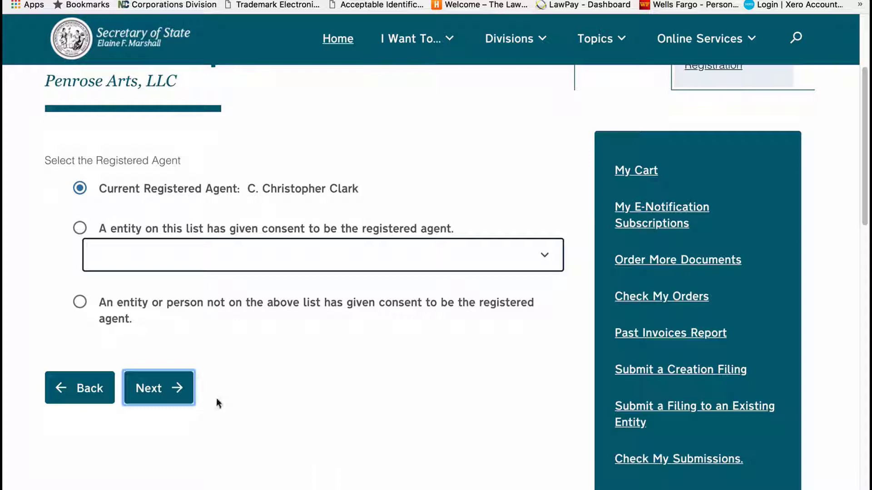
click(177, 390)
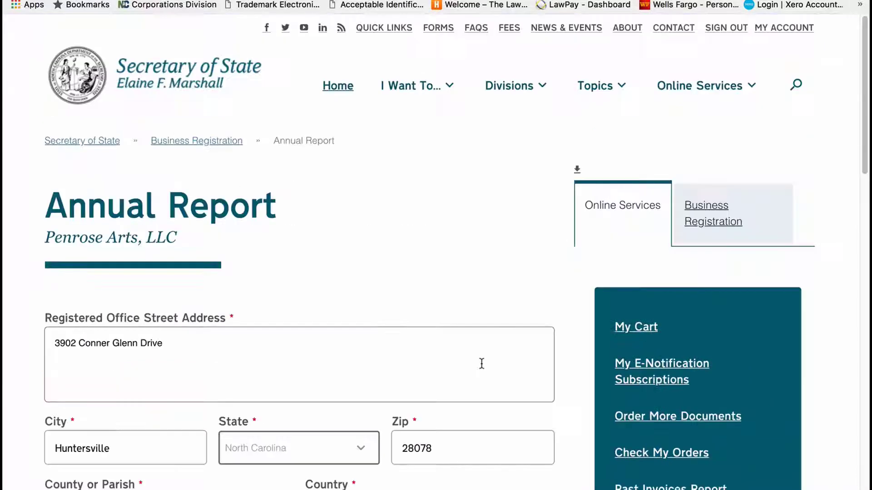
Step: Review the registered office address, mark it as also the Registered Mailing Address, and continue
scroll(466, 245, down, 1)
scroll(465, 246, down, 3)
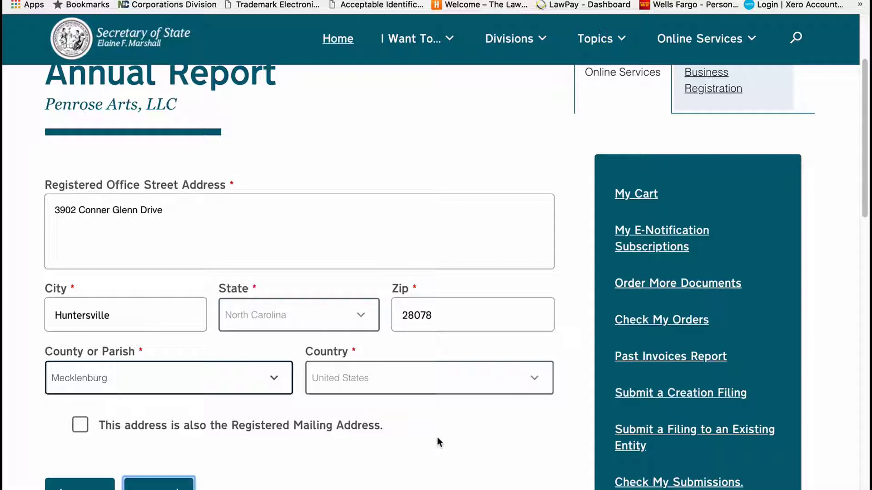
scroll(439, 443, down, 3)
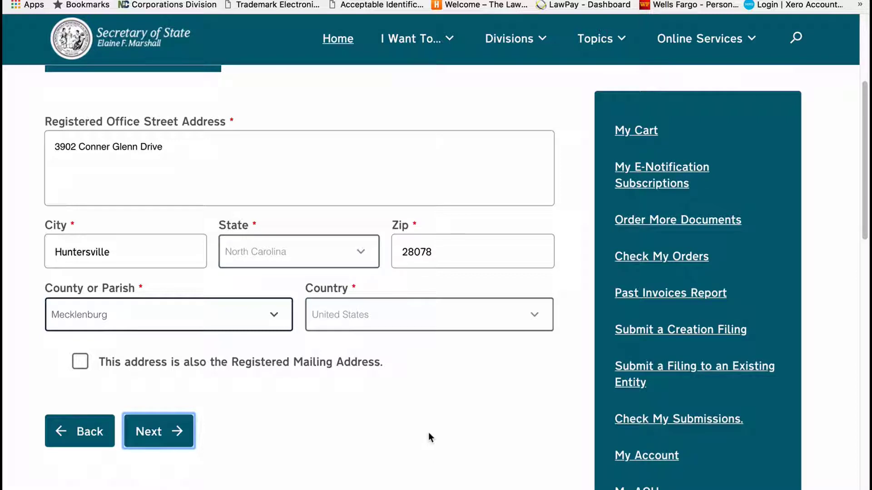
click(80, 362)
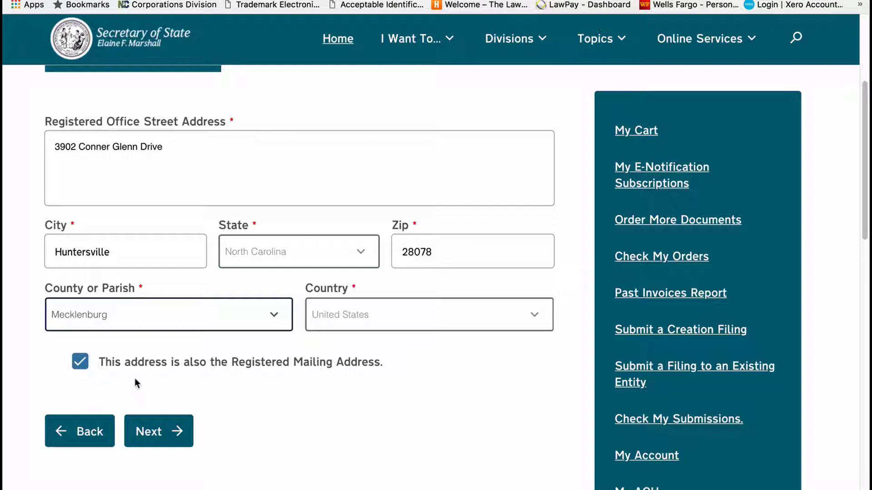
click(156, 432)
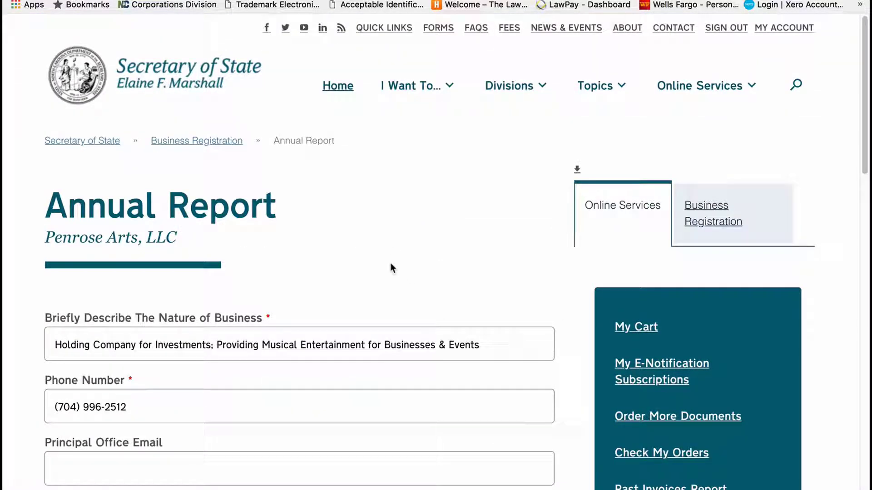
Step: Fill in the principal office email and the annual report receipt return email, and submit this page of business details
scroll(391, 268, down, 3)
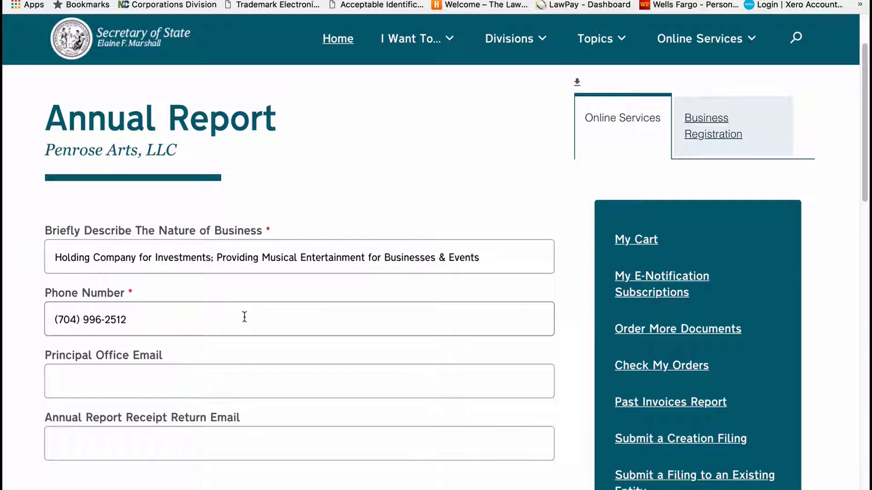
scroll(263, 317, down, 1)
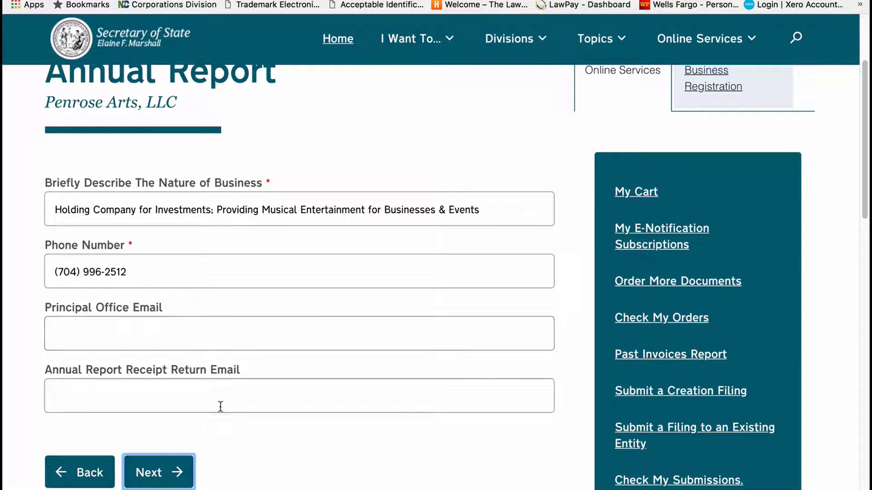
click(143, 335)
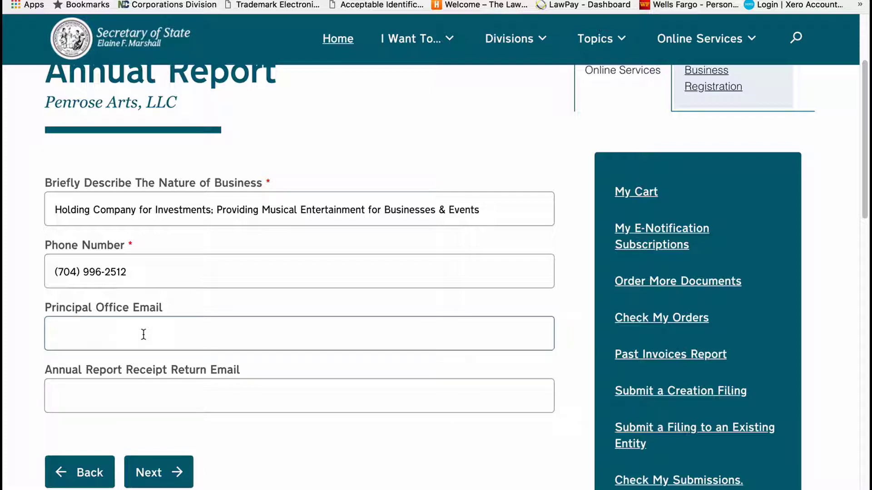
text(,ce)
key(BackSpace)
key(BackSpace)
key(BackSpace)
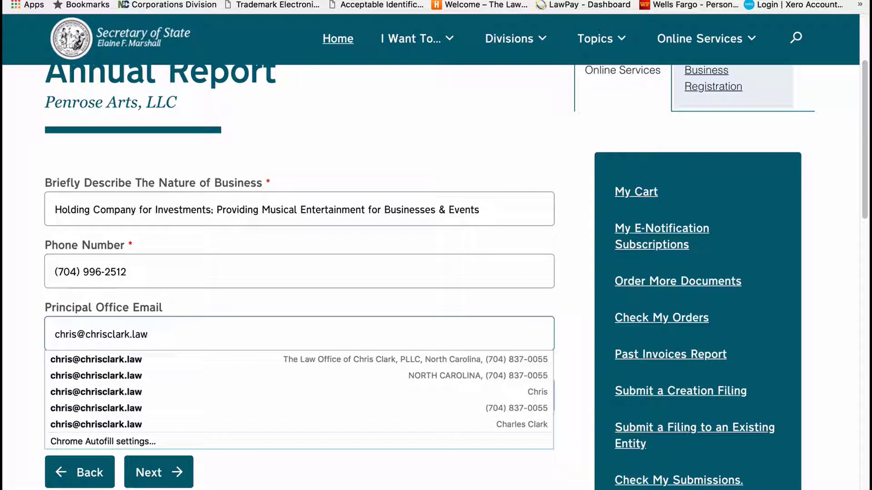
click(149, 396)
click(232, 448)
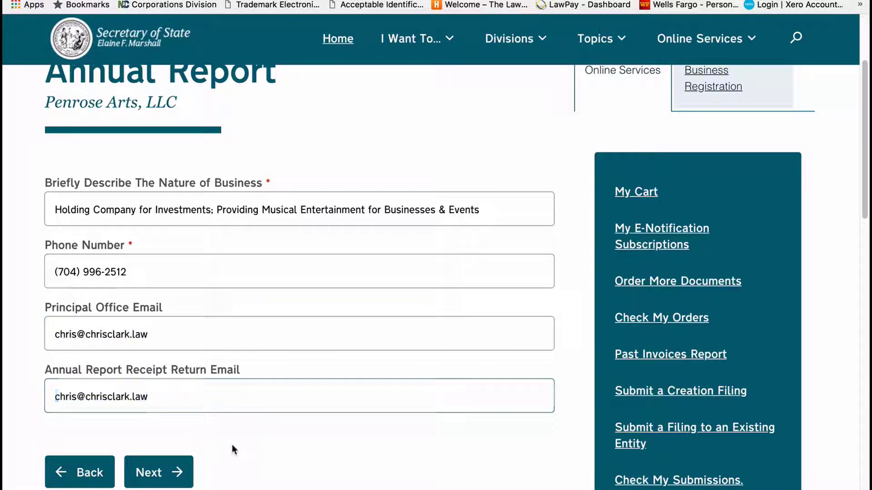
scroll(231, 449, down, 1)
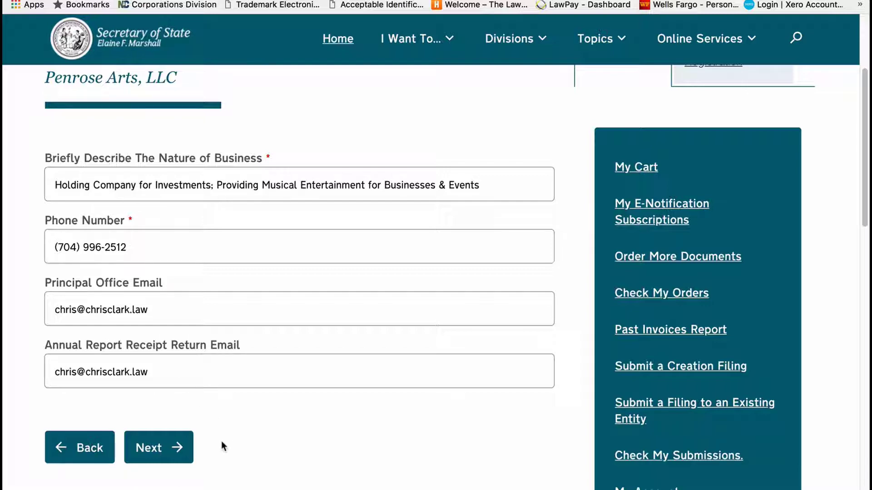
click(158, 447)
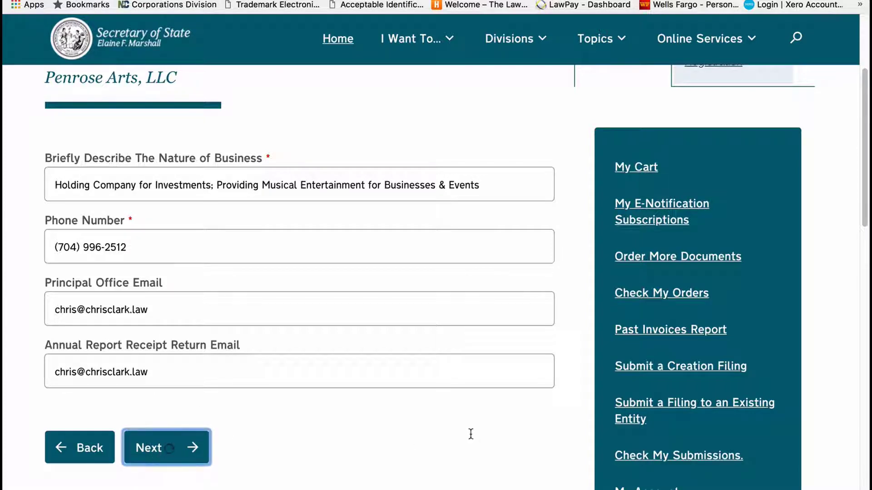
Step: Mark the principal office street address as also the Principal Office Mailing Address and continue
scroll(446, 256, down, 5)
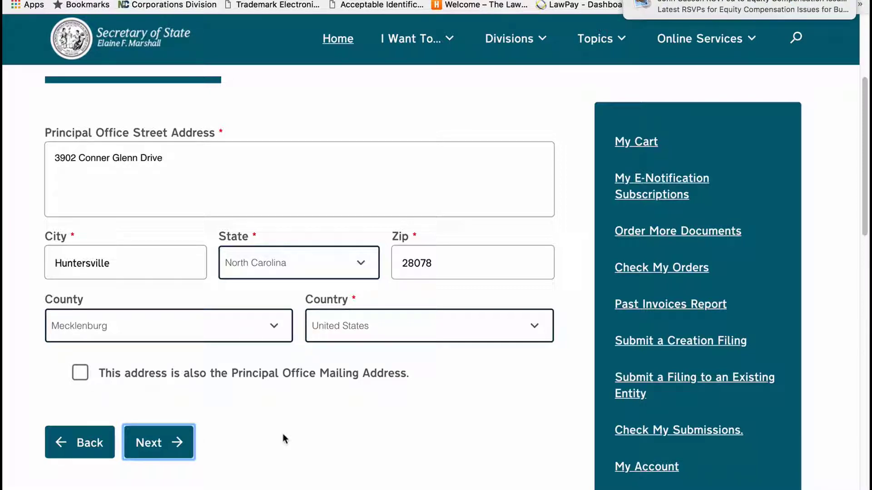
click(80, 374)
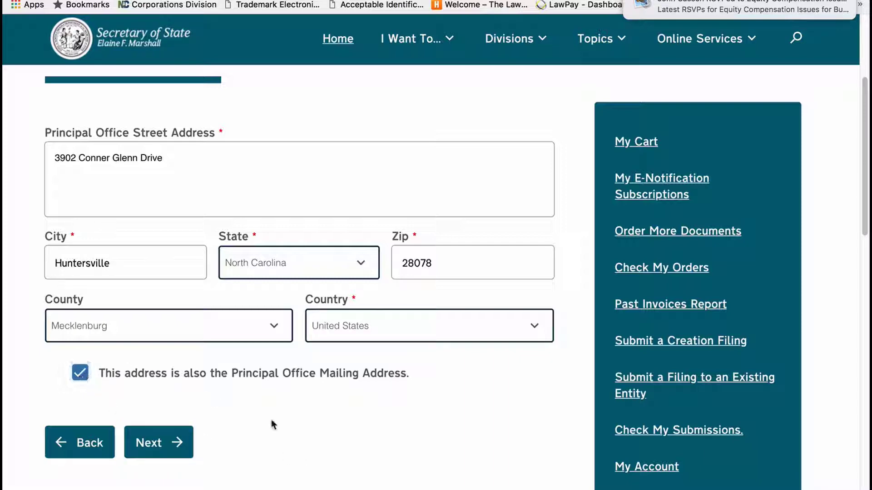
click(159, 443)
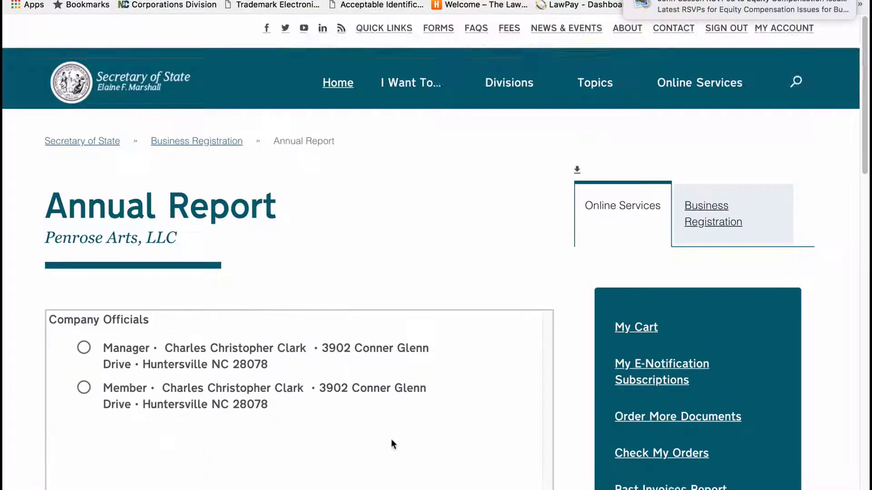
Step: Review the listed company officials, keep the manager and member entries as they are, and continue
scroll(418, 234, down, 2)
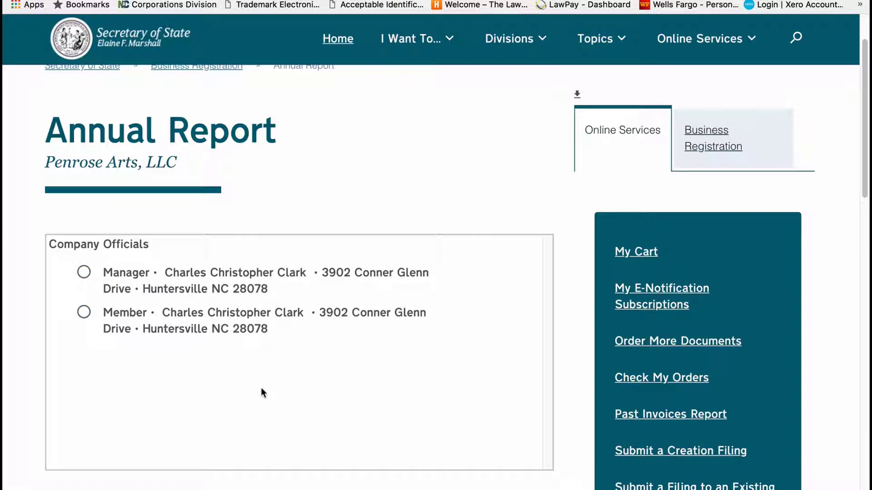
scroll(261, 392, down, 2)
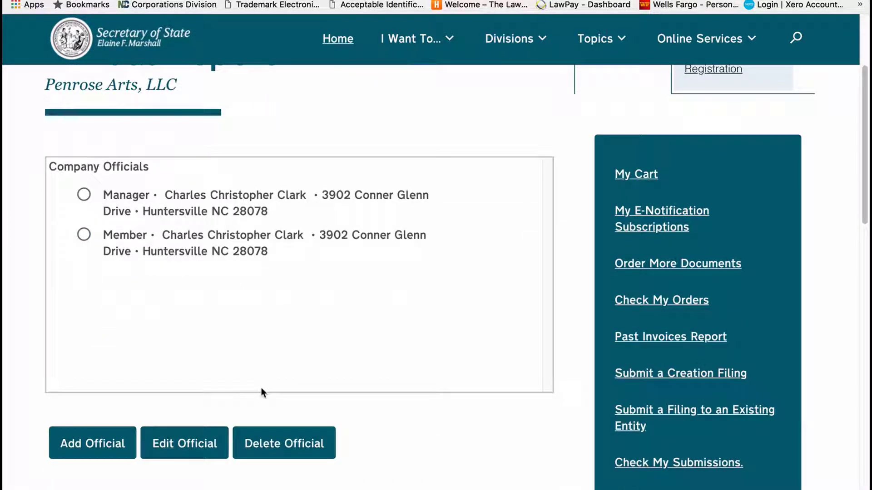
scroll(263, 393, down, 2)
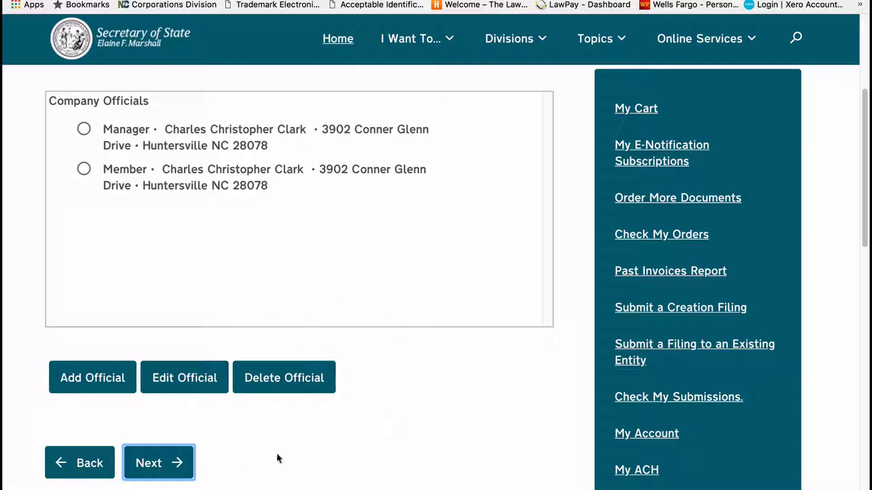
click(163, 472)
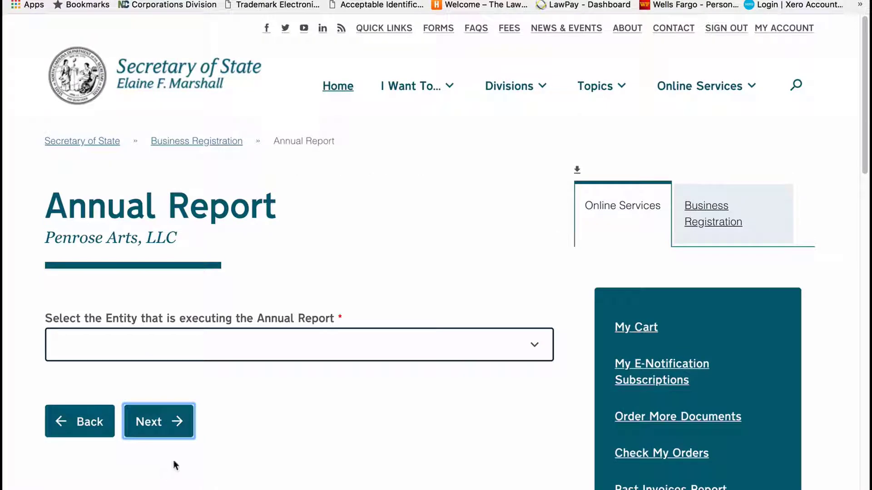
Step: Select the Member entry as the entity executing the annual report and continue to the filing preview
scroll(406, 397, down, 1)
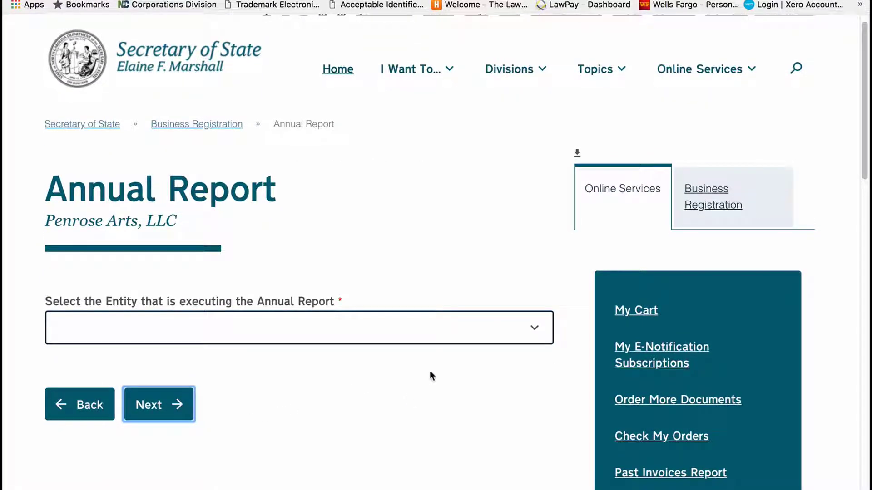
click(534, 335)
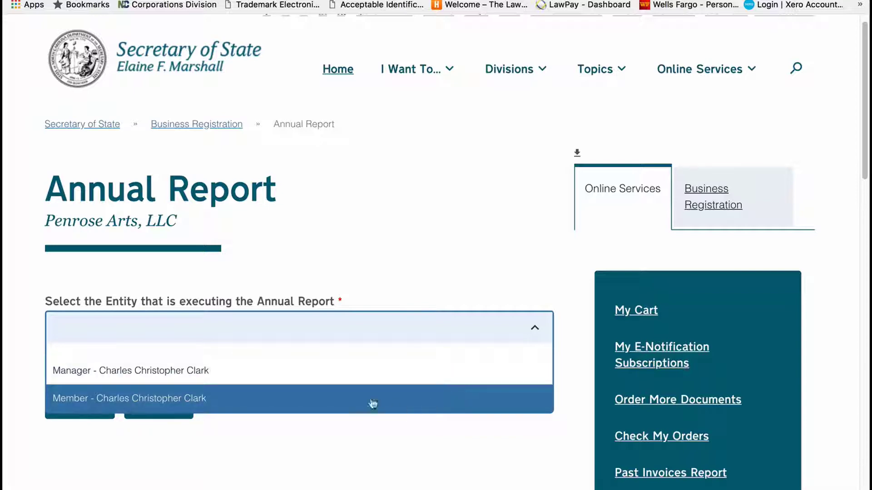
click(223, 405)
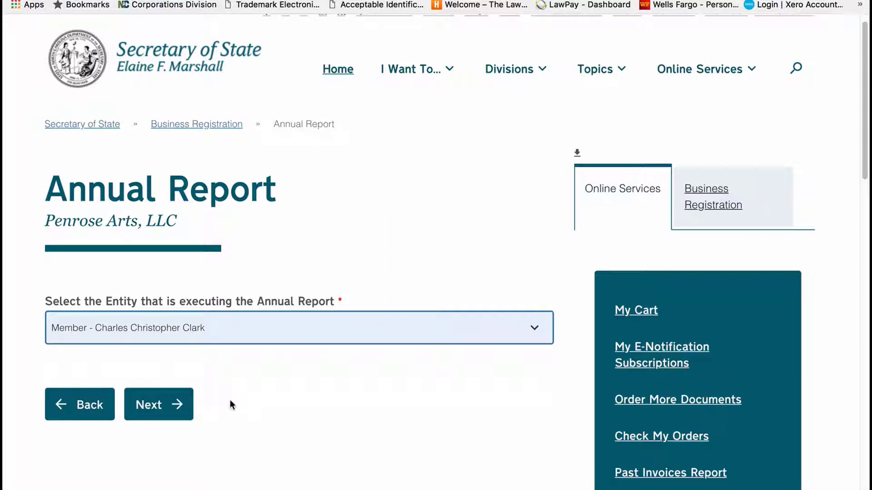
click(160, 405)
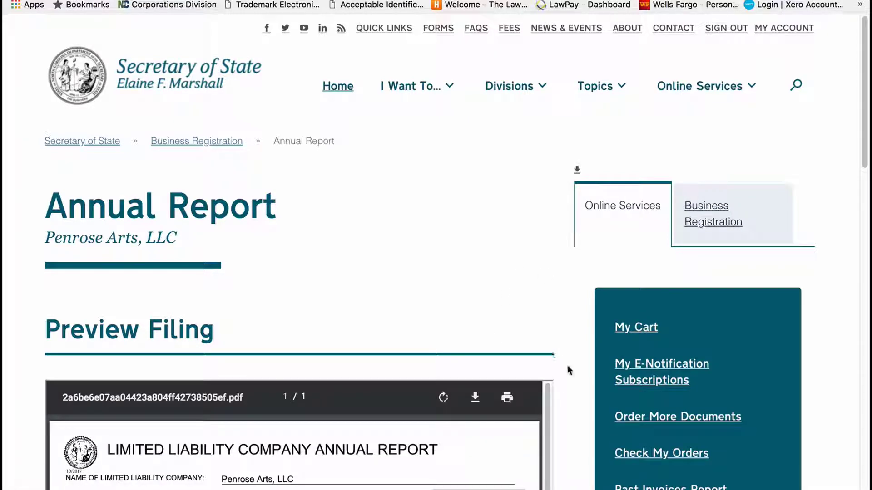
Step: Review the previewed Limited Liability Company Annual Report, checking the company, registered agent and principal office information
scroll(571, 371, down, 1)
scroll(573, 373, down, 5)
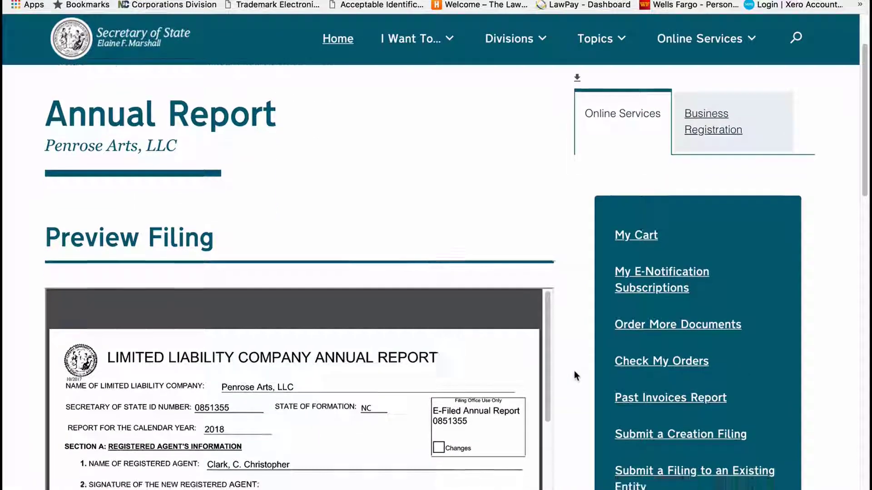
scroll(574, 372, down, 5)
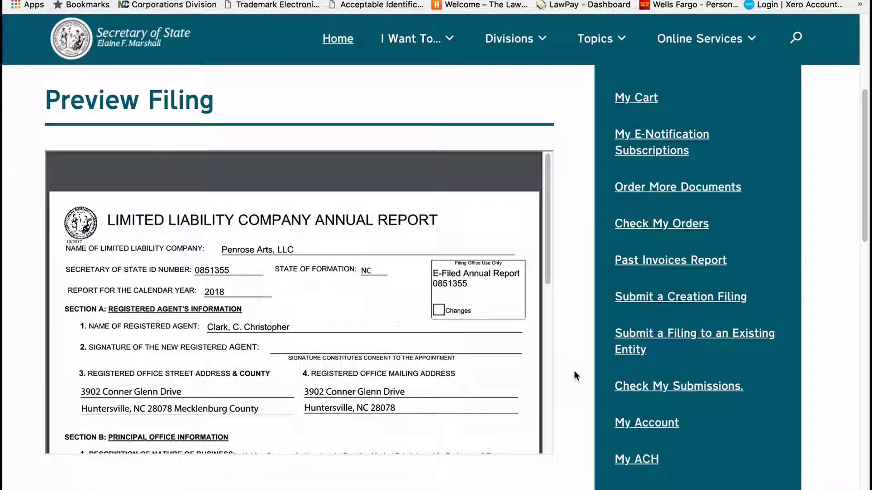
scroll(574, 371, down, 1)
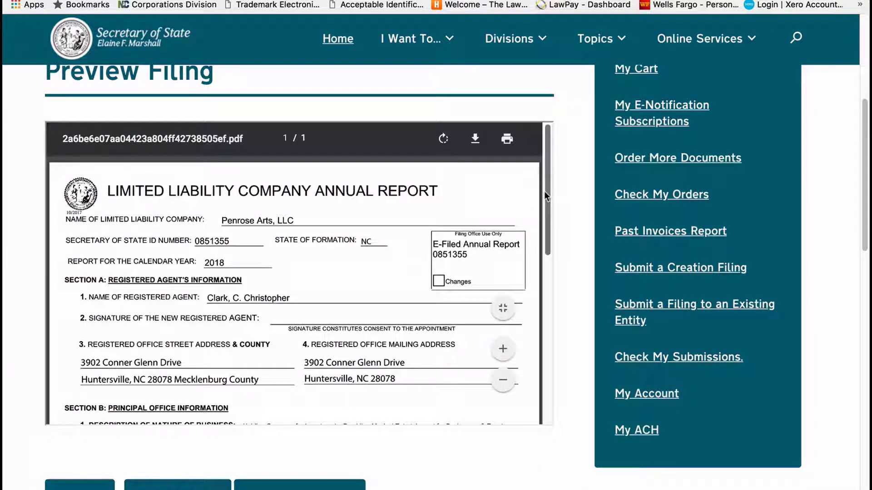
drag(547, 192, 541, 214)
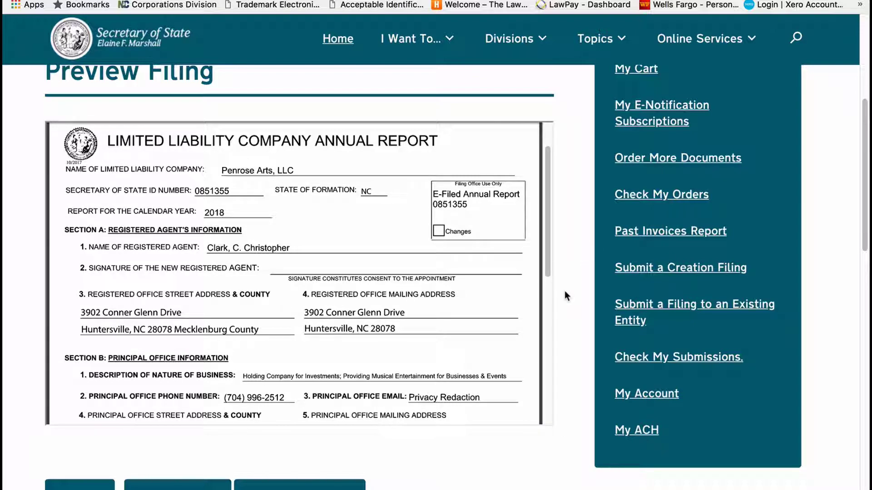
mouse_move(546, 263)
mouse_down()
mouse_move(543, 238)
mouse_move(544, 250)
mouse_up()
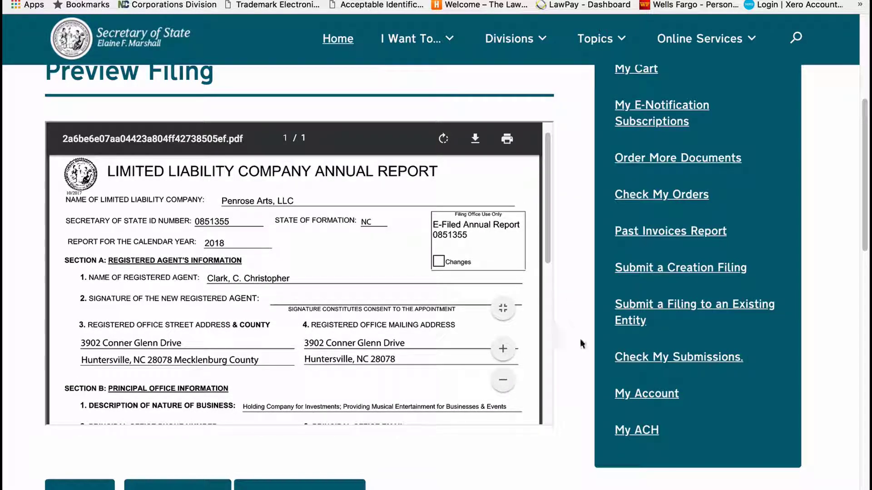
scroll(578, 354, down, 5)
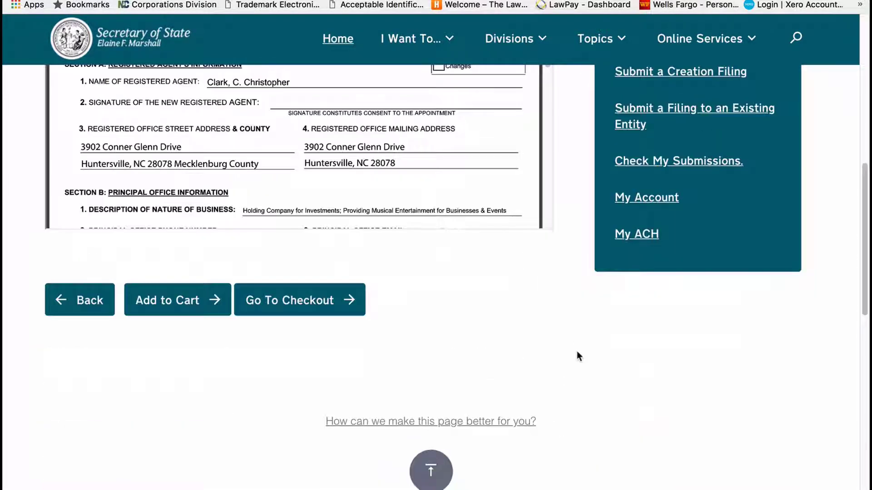
scroll(565, 350, up, 3)
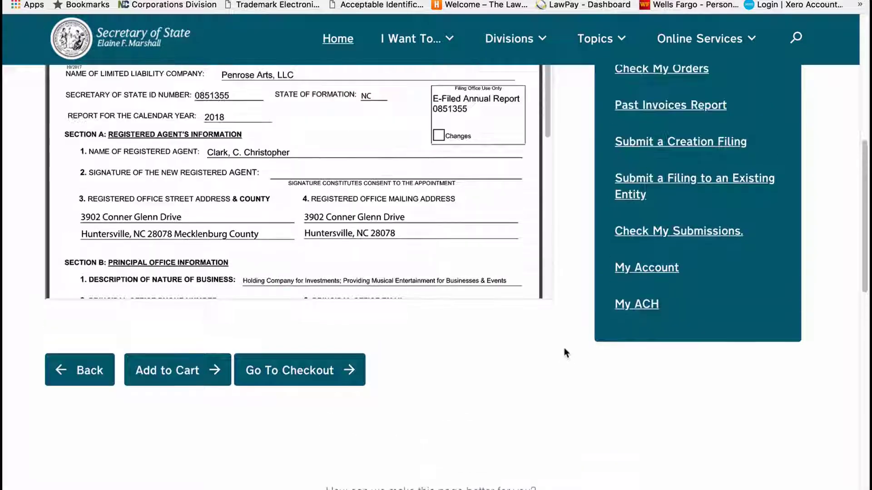
scroll(575, 346, up, 2)
scroll(576, 345, down, 2)
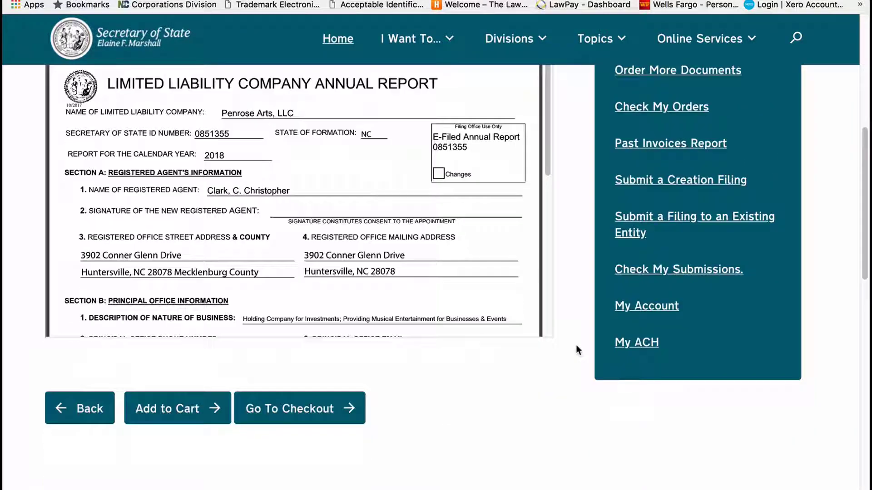